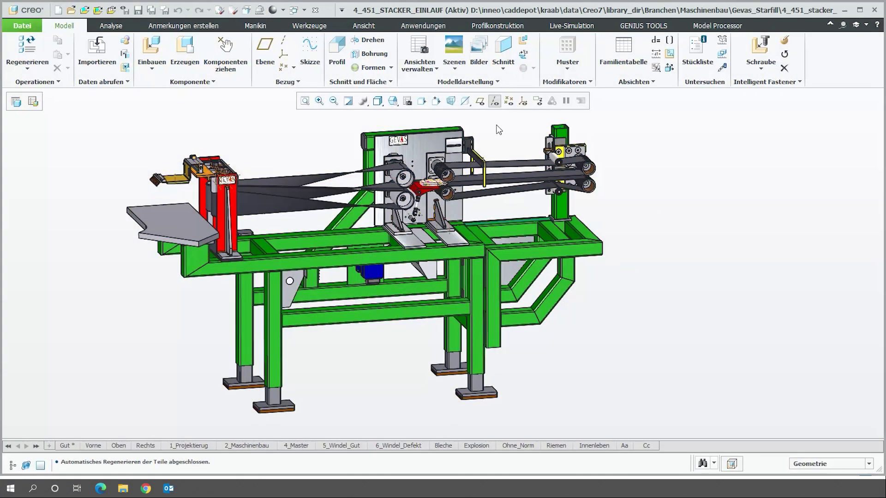
Step: Zoom in on the grey welded plate and its holes
scroll(498, 125, "up", 2)
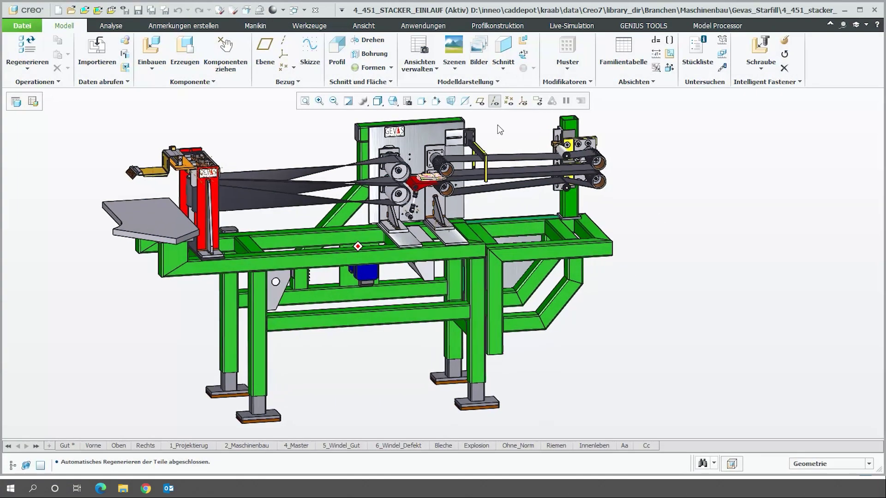
scroll(512, 120, "up", 2)
scroll(530, 119, "up", 2)
scroll(536, 119, "up", 1)
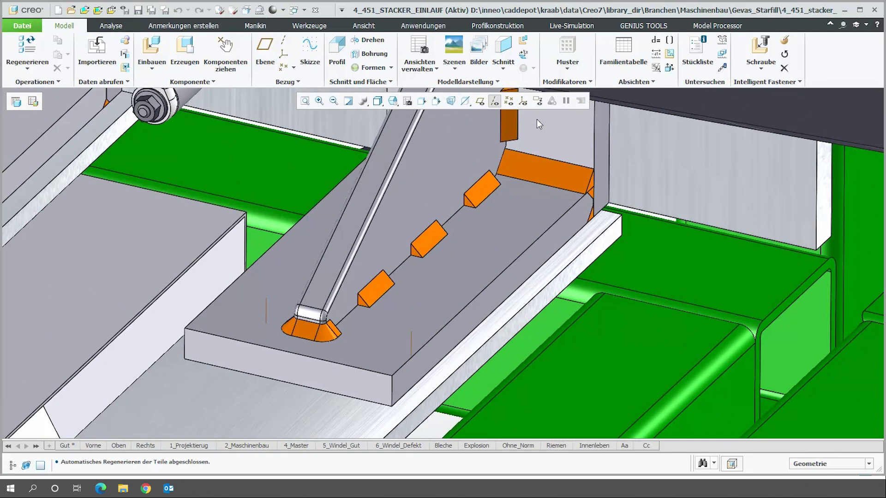
Step: Place a bolt by reference: hole axis, plate top face for head, underside for nut
left_click(760, 69)
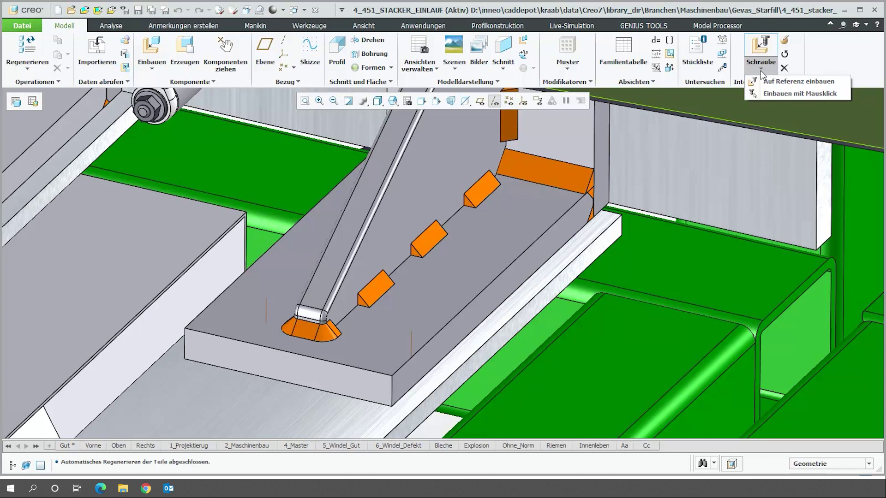
left_click(797, 82)
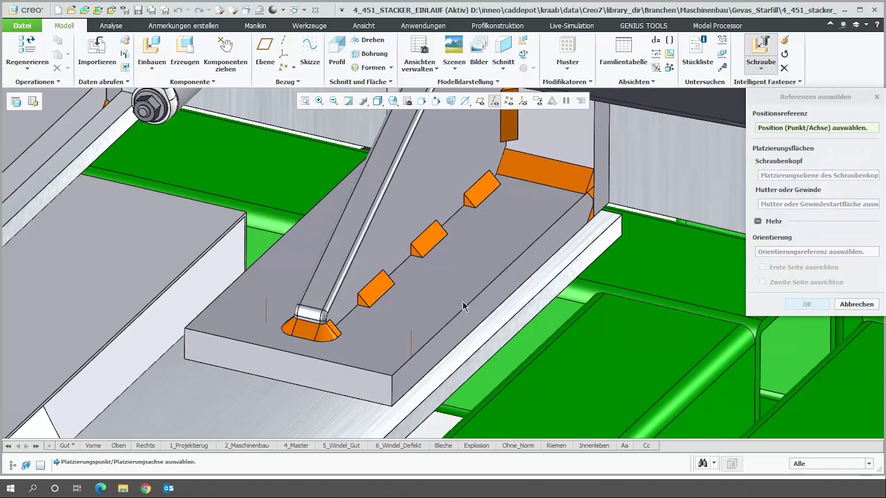
left_click(411, 341)
left_click(432, 357)
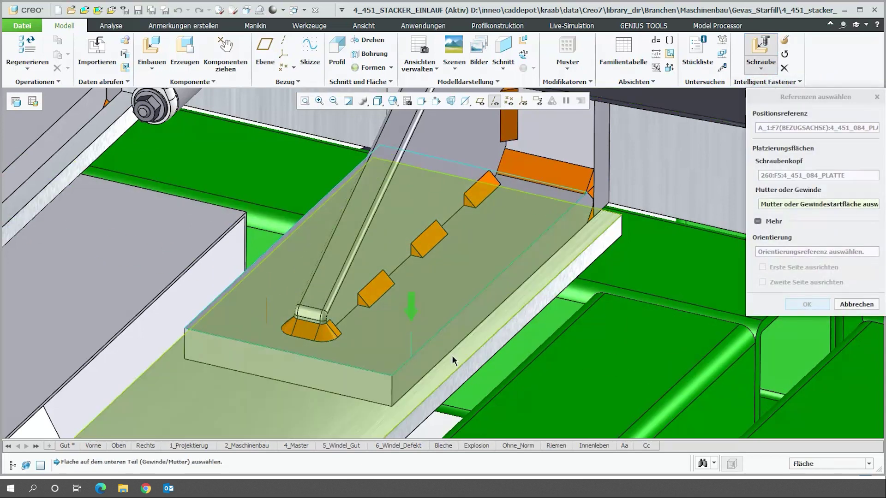
left_click(449, 319)
middle_click(451, 314)
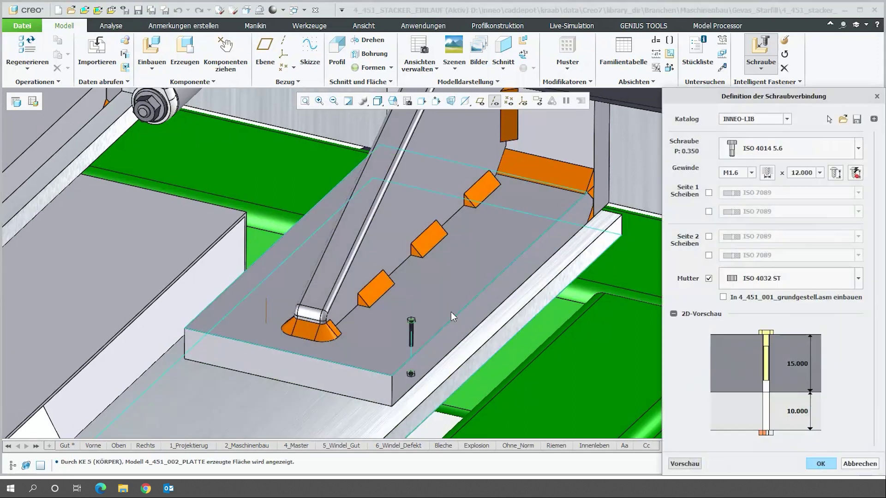
Step: Define the bolt as ISO 4017 8.8 M3 × 30 with ISO 7089 washers on both sides
left_click(859, 148)
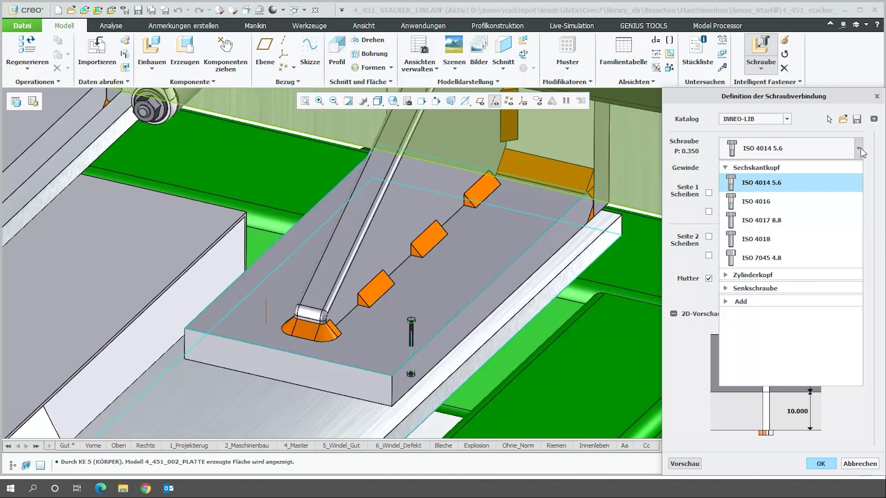
left_click(725, 275)
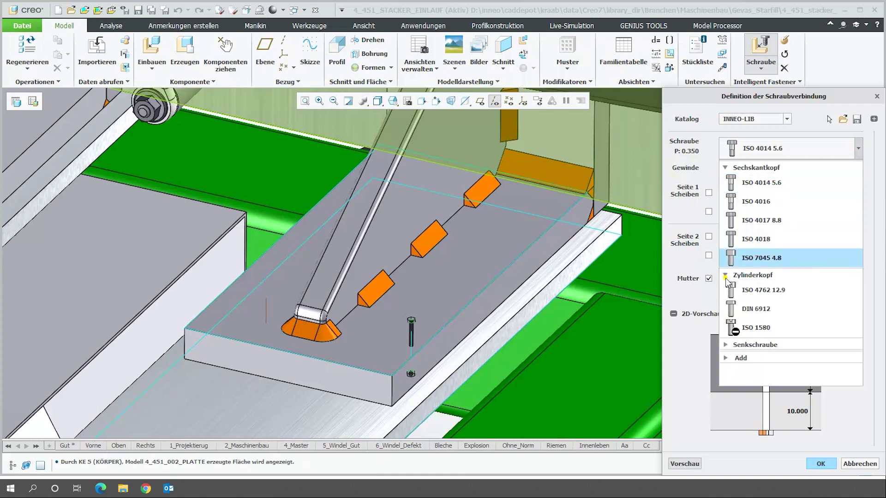
left_click(725, 276)
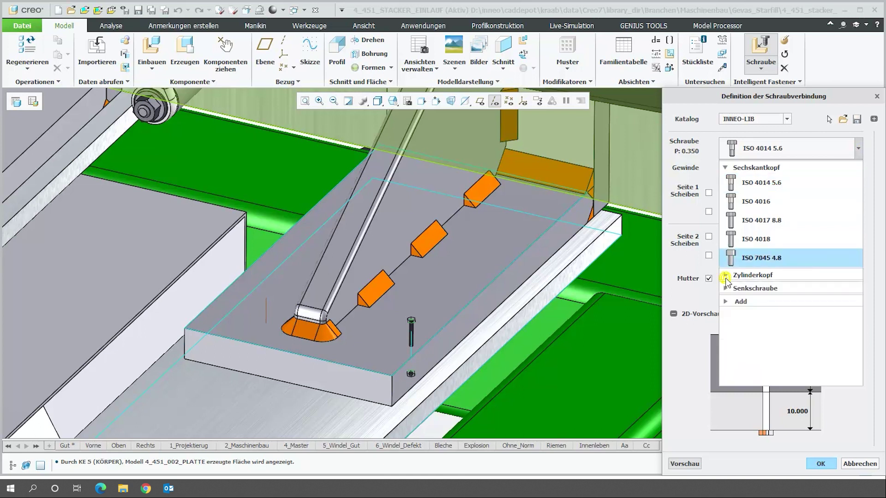
left_click(753, 221)
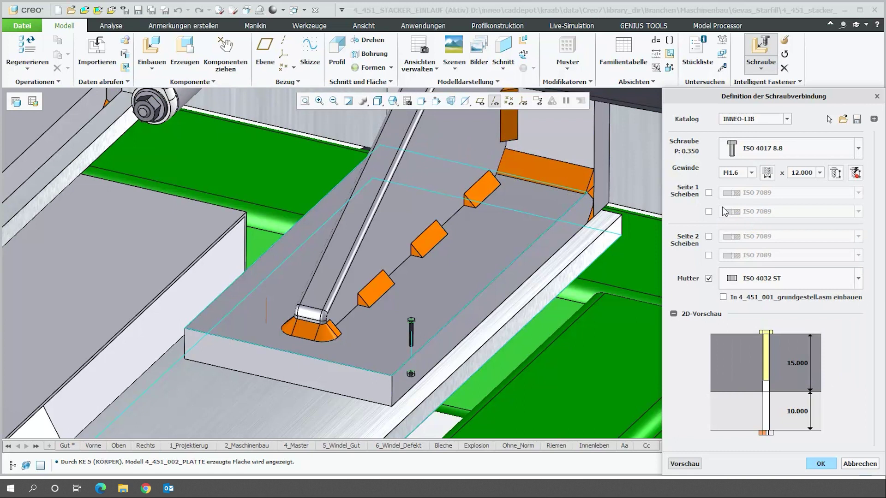
left_click(710, 193)
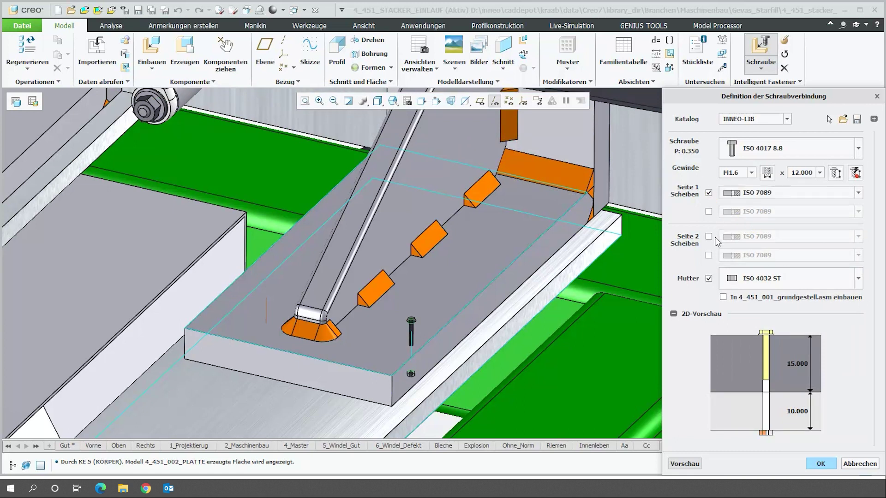
left_click(709, 237)
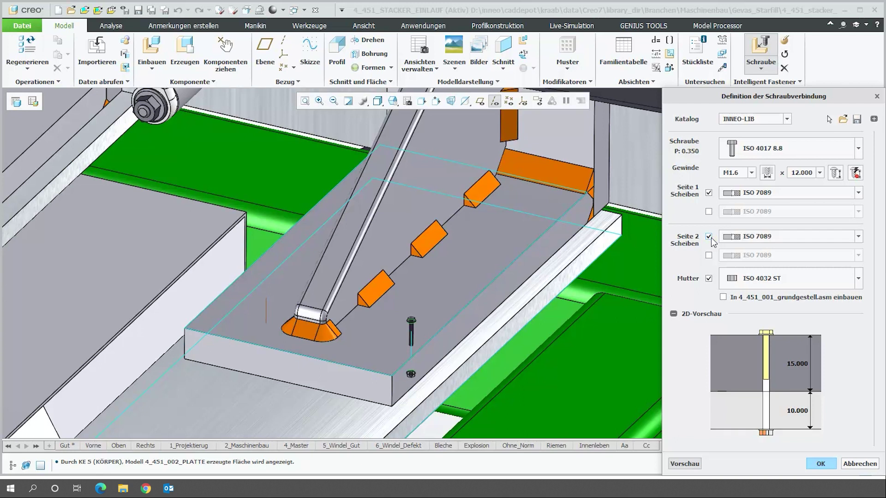
left_click(834, 173)
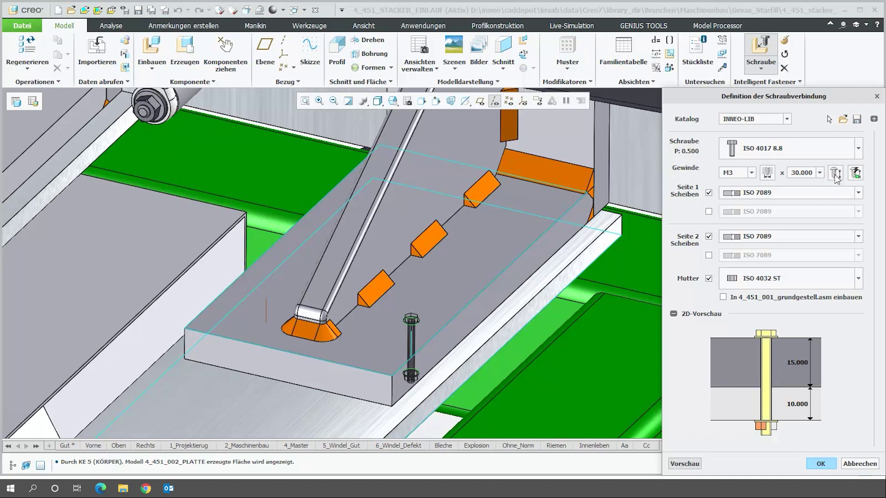
left_click(821, 463)
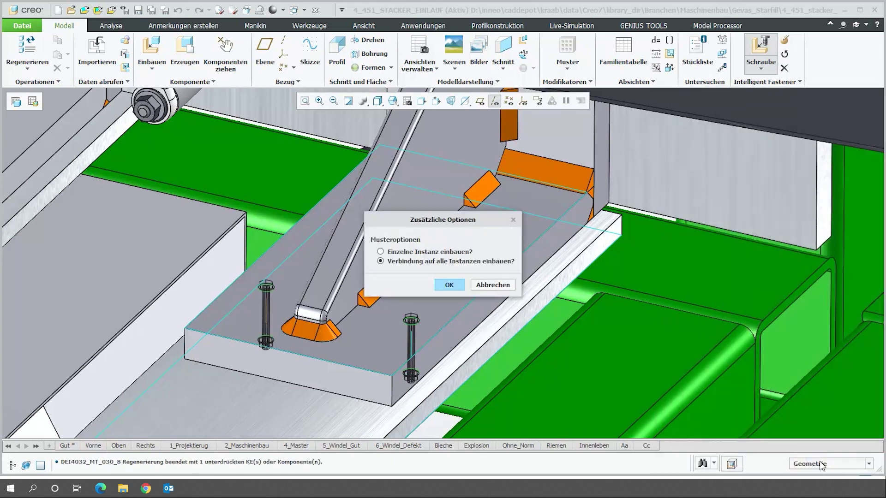
Step: Install the bolt connection on all pattern instances and clear the selection
left_click(447, 285)
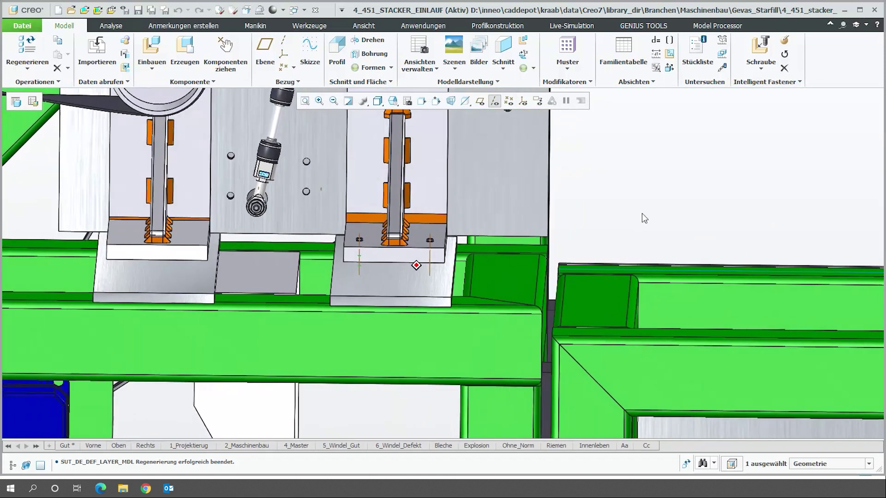
left_click(640, 208)
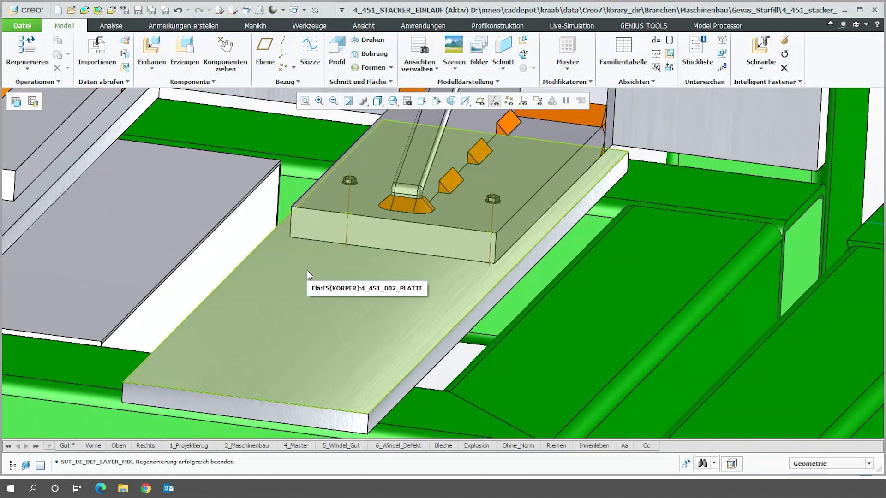
Step: Open the plate part on its own in standard orientation
left_click(307, 271)
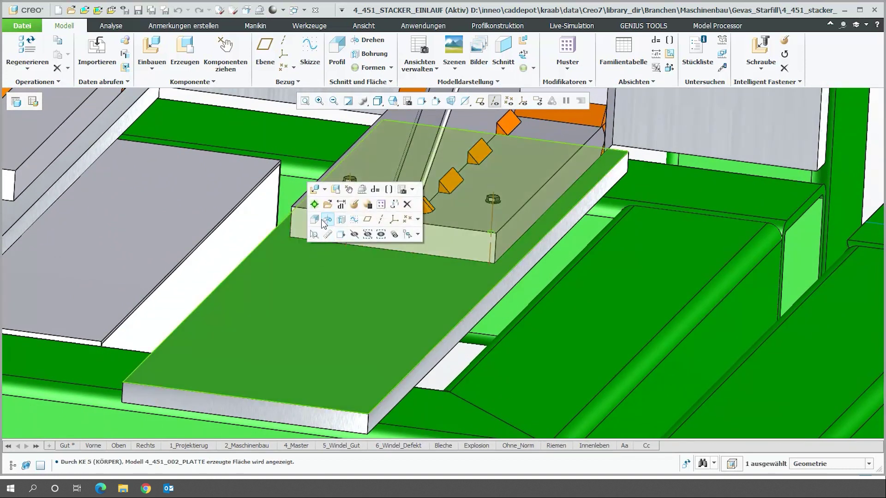
left_click(327, 205)
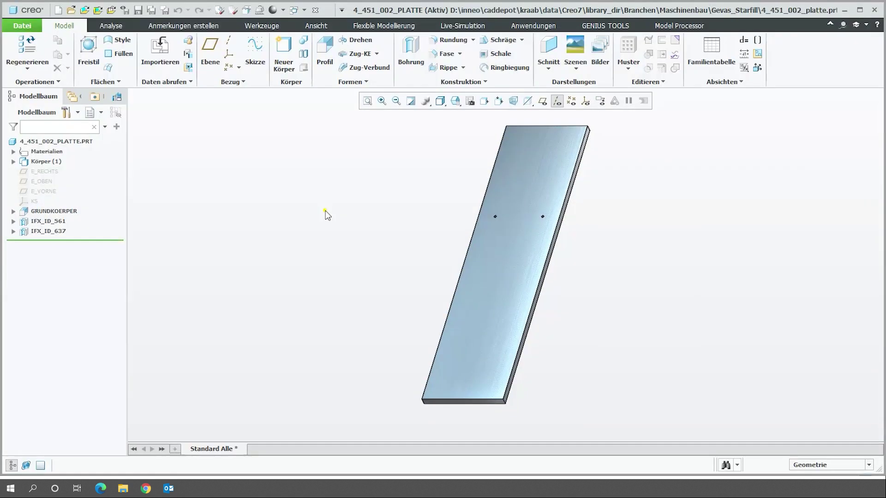
key("ctrl+d")
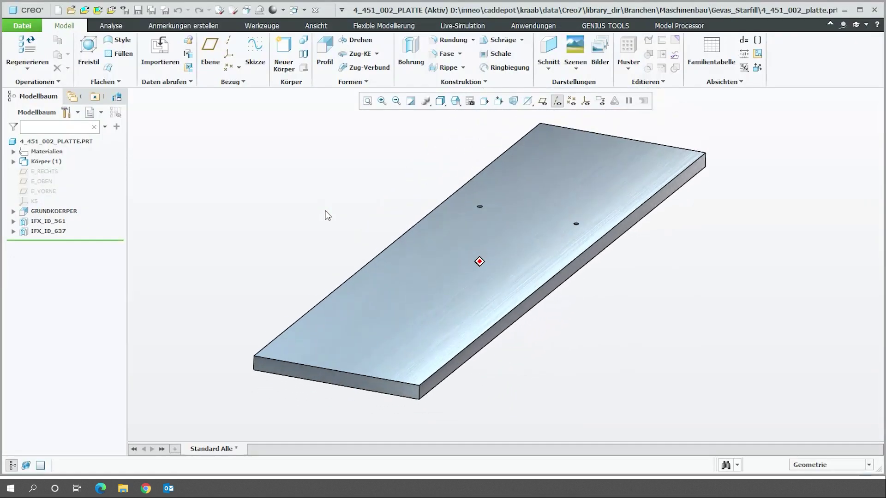
Step: Change the plate's height dimension from 10 to 24
double_click(367, 272)
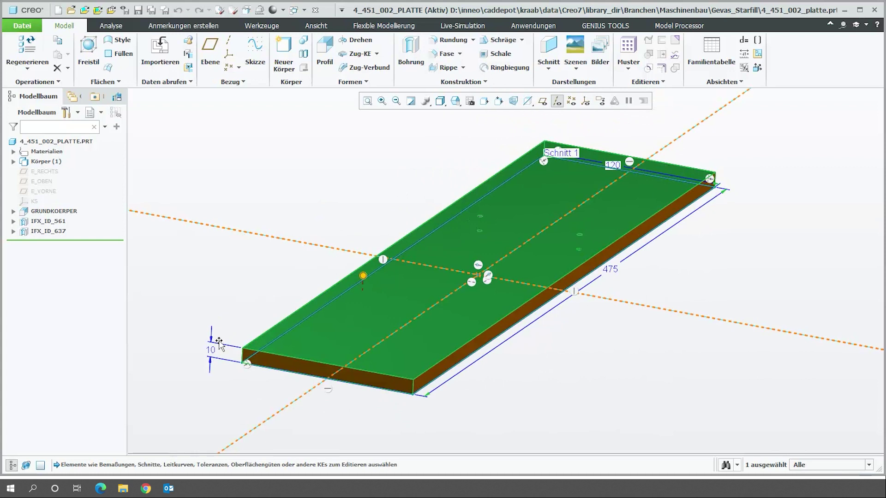
double_click(213, 351)
type("24")
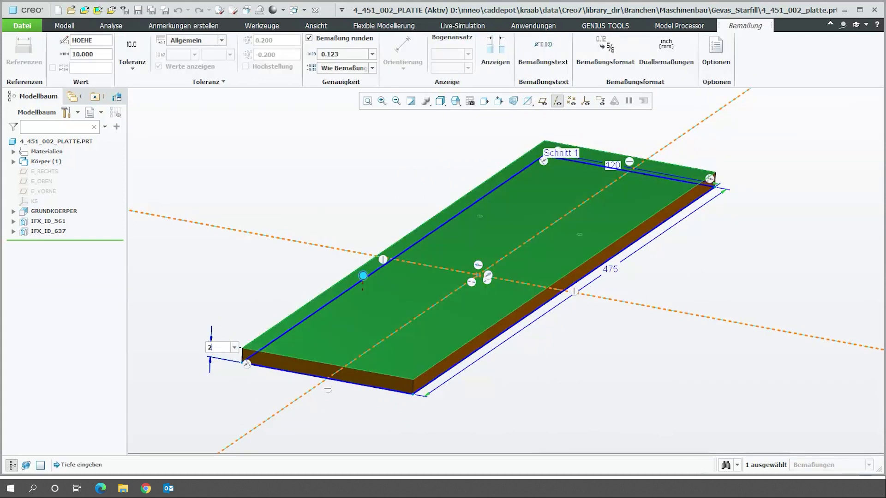
key("Return")
left_click(295, 194)
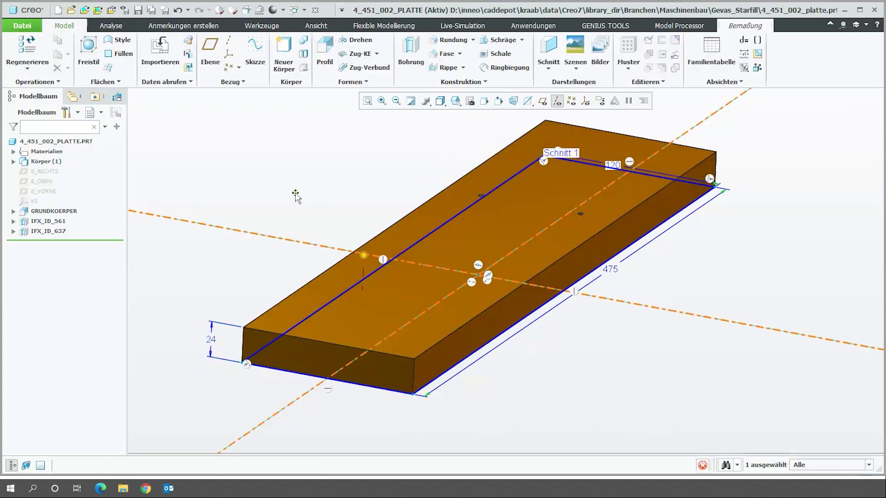
left_click(295, 193)
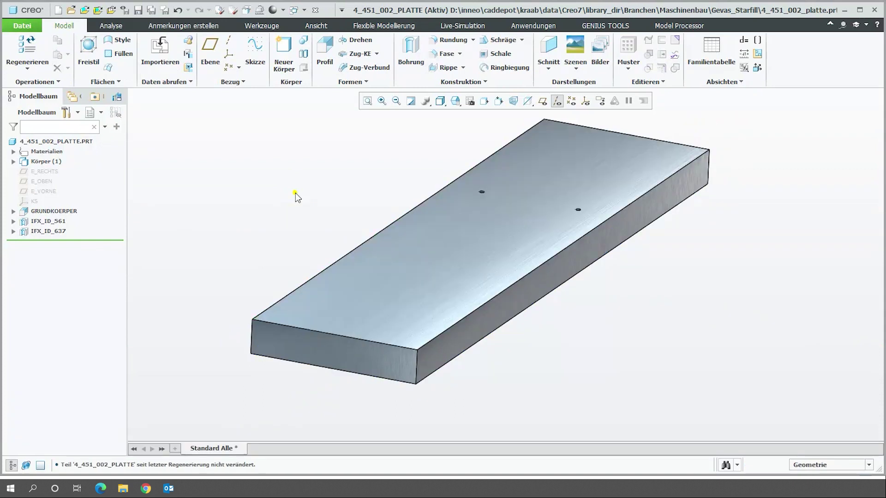
Step: Close the plate window and regenerate the stacker assembly
left_click(315, 9)
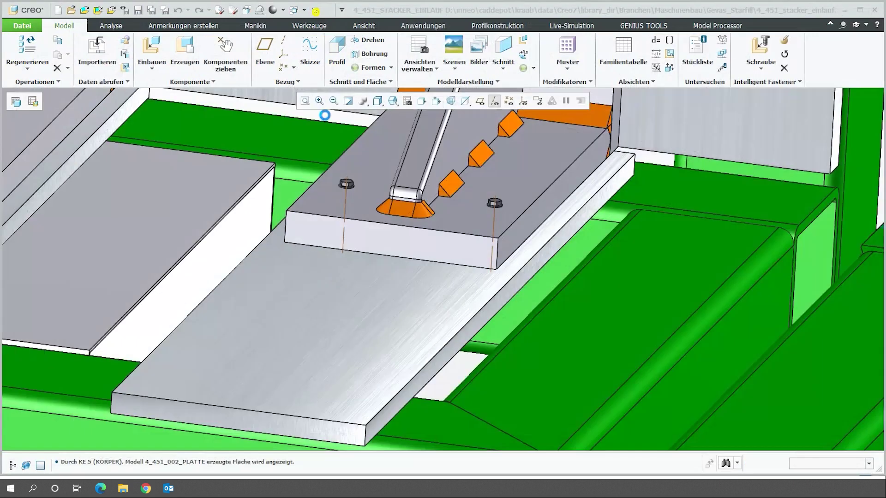
scroll(329, 125, "down", 5)
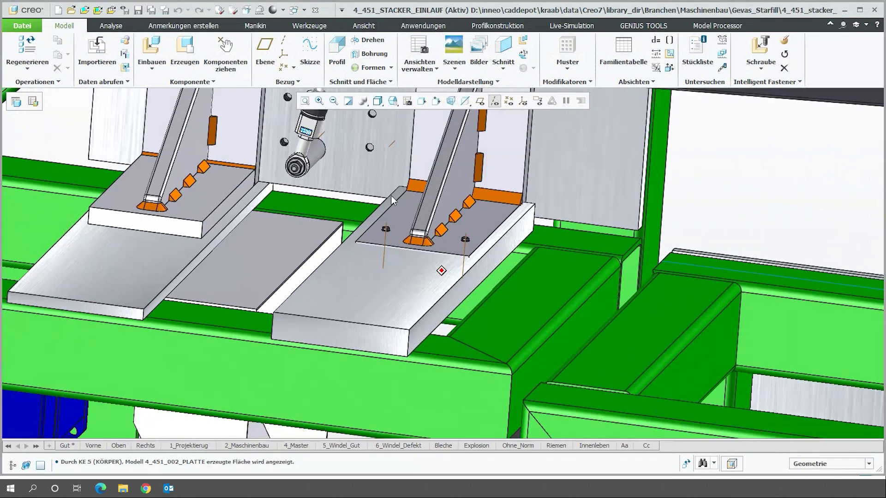
scroll(614, 223, "up", 2)
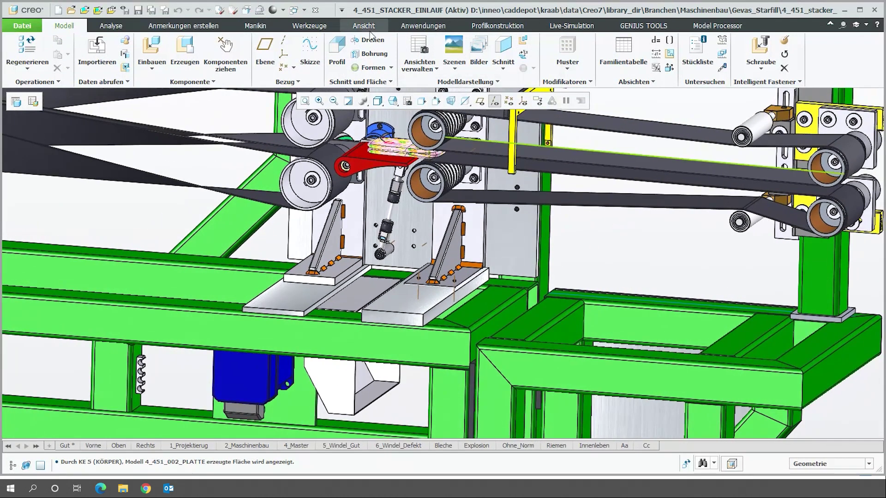
left_click(25, 41)
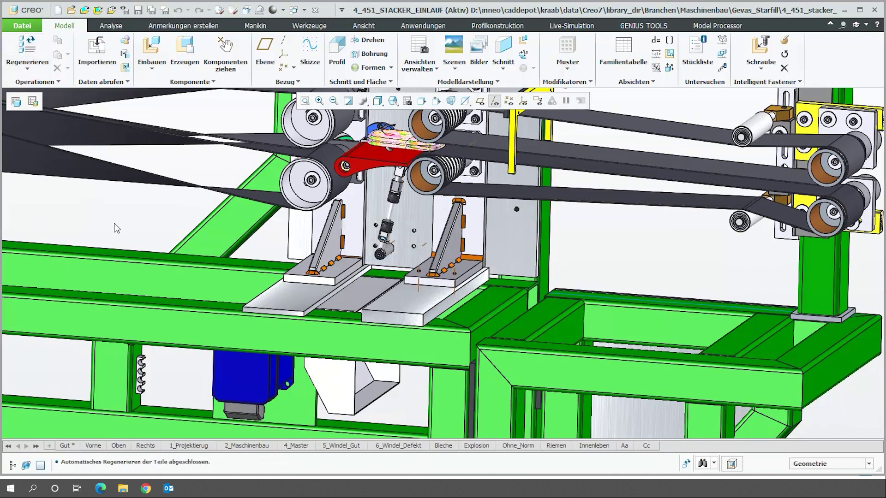
Step: Check all bolted connections and open the joint flagged as too short
scroll(443, 265, "up", 2)
scroll(441, 258, "up", 3)
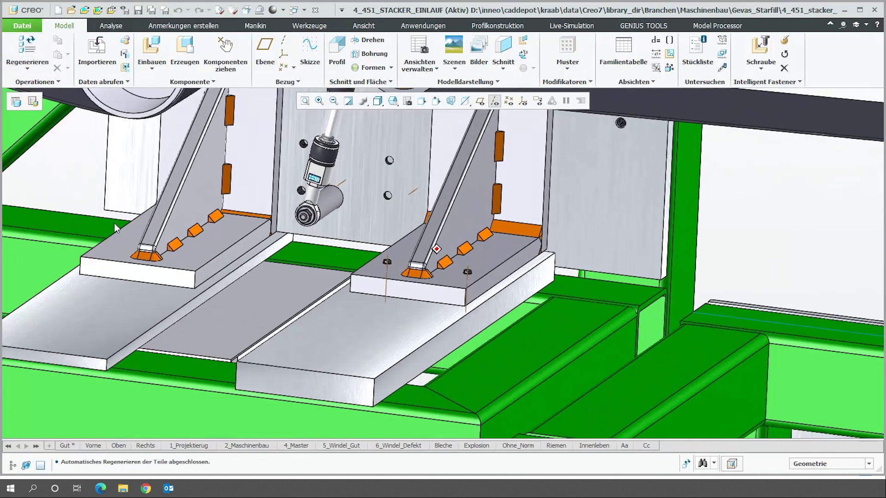
scroll(409, 235, "up", 3)
scroll(444, 231, "up", 2)
scroll(445, 231, "up", 1)
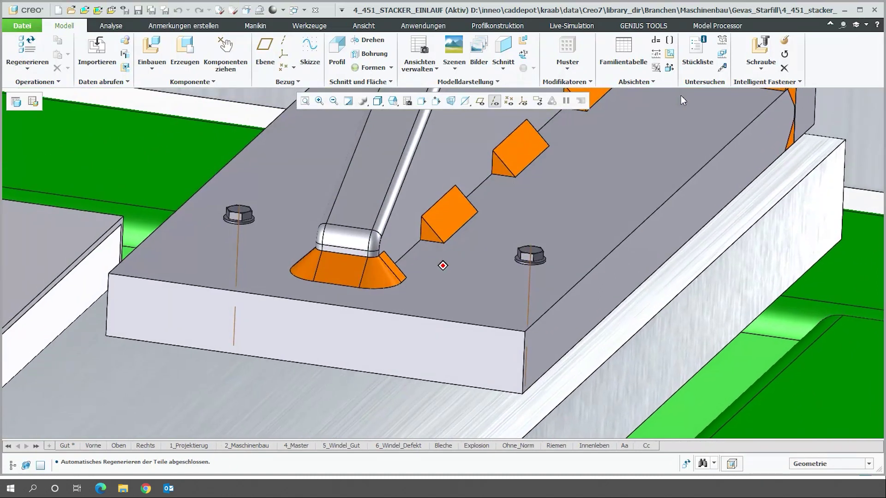
left_click(766, 83)
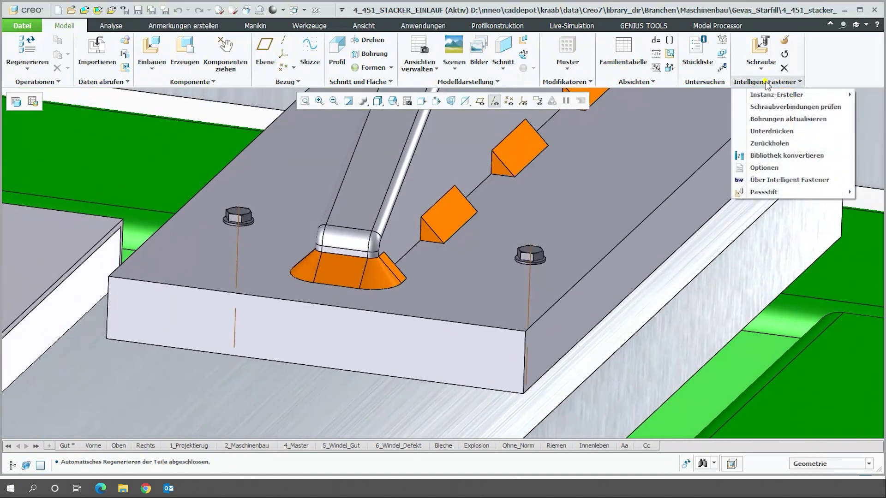
left_click(770, 106)
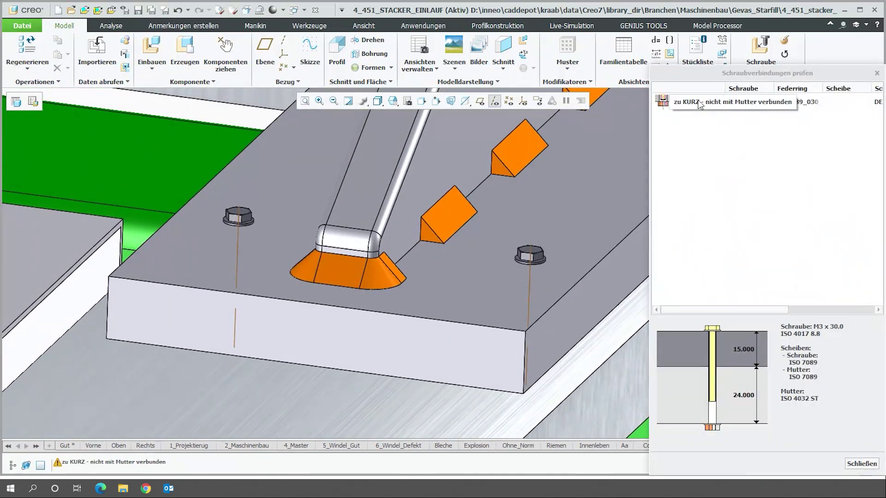
double_click(697, 99)
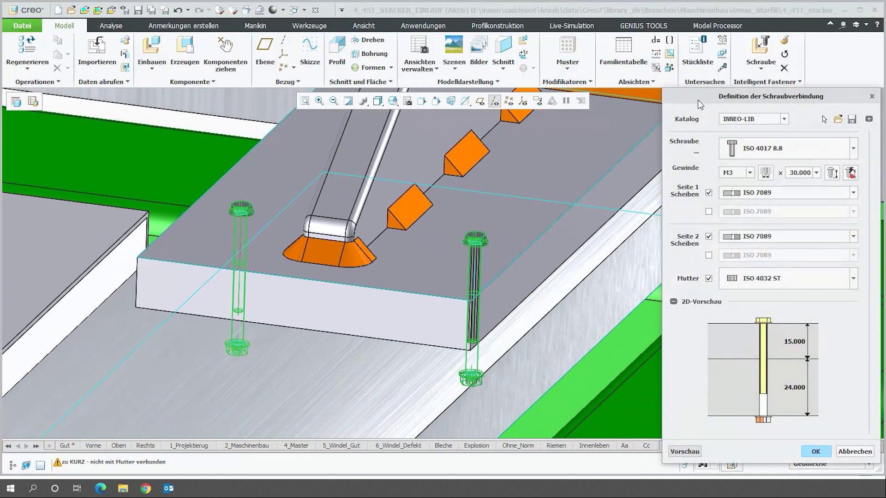
Step: Recalculate the bolt size and set the thread to M8
left_click(834, 173)
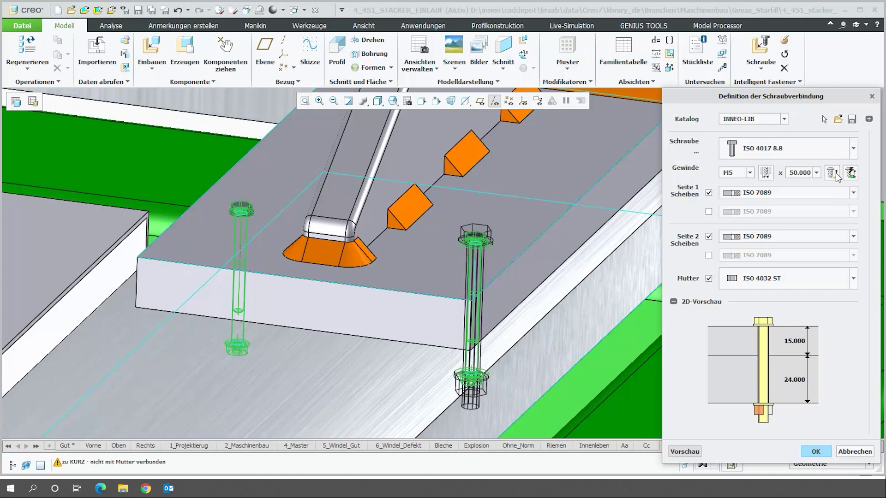
left_click(749, 172)
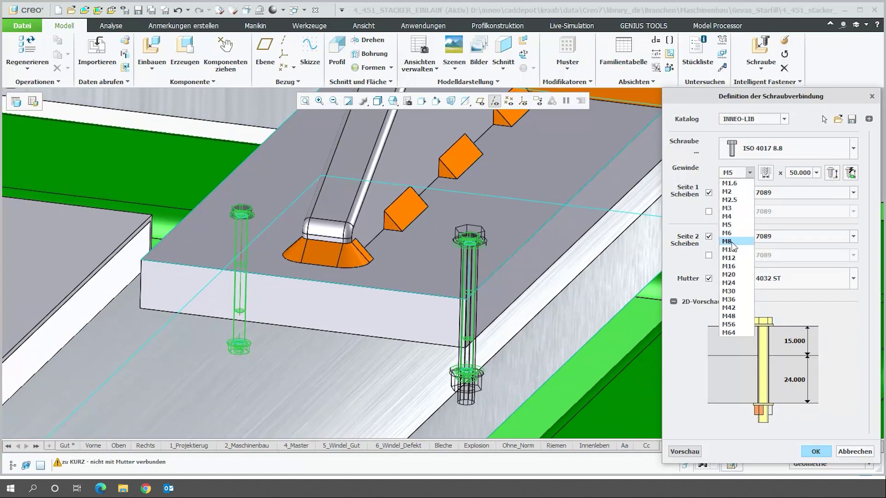
left_click(733, 242)
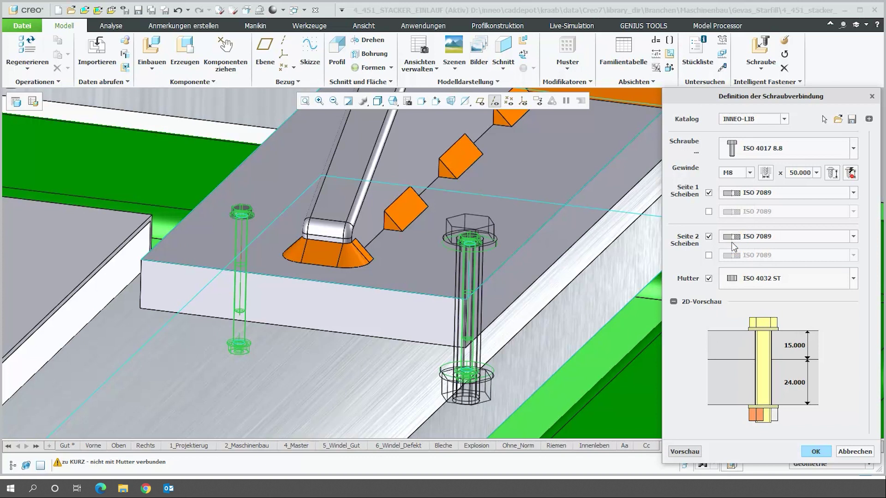
Step: Switch to a DIN 965 countersunk screw auto-sized to 5 × 50 and apply it
left_click(853, 149)
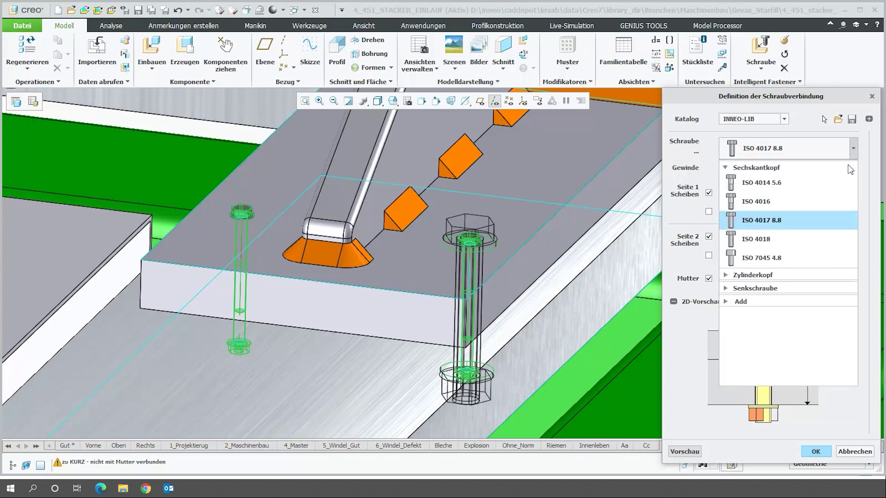
left_click(725, 288)
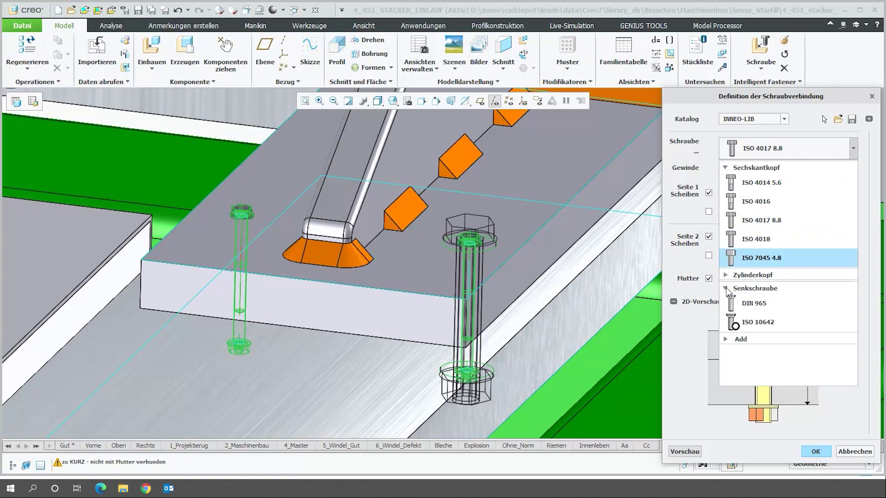
left_click(749, 304)
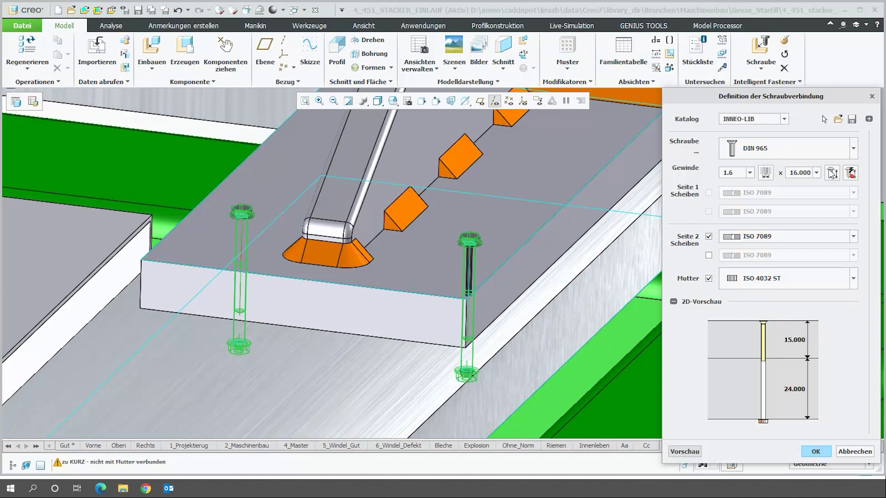
left_click(832, 174)
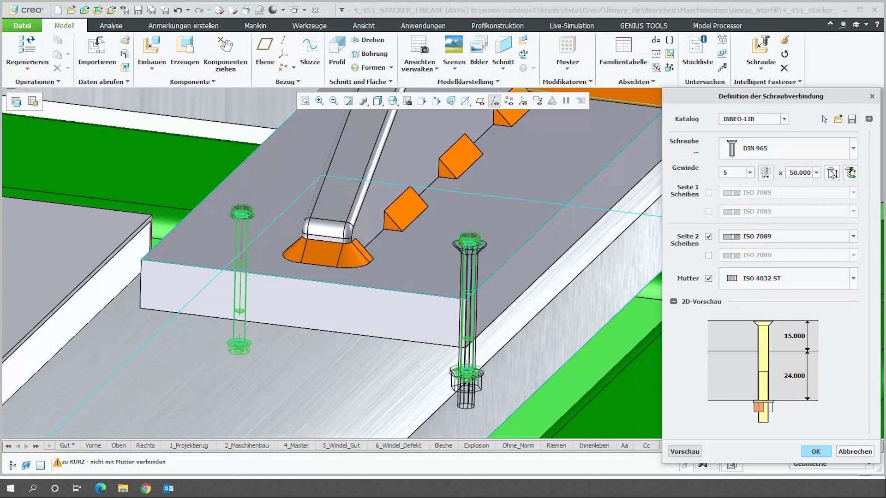
left_click(816, 448)
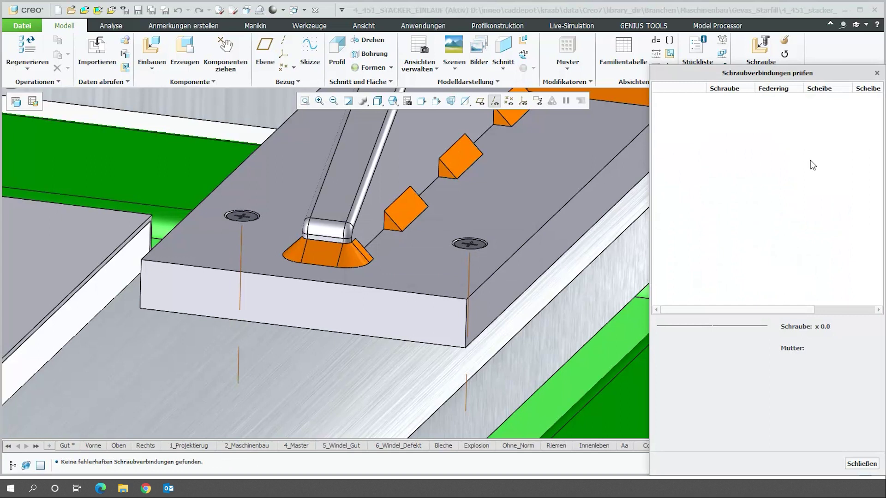
Step: Close the bolt check results after confirming no faulty joints
left_click(877, 73)
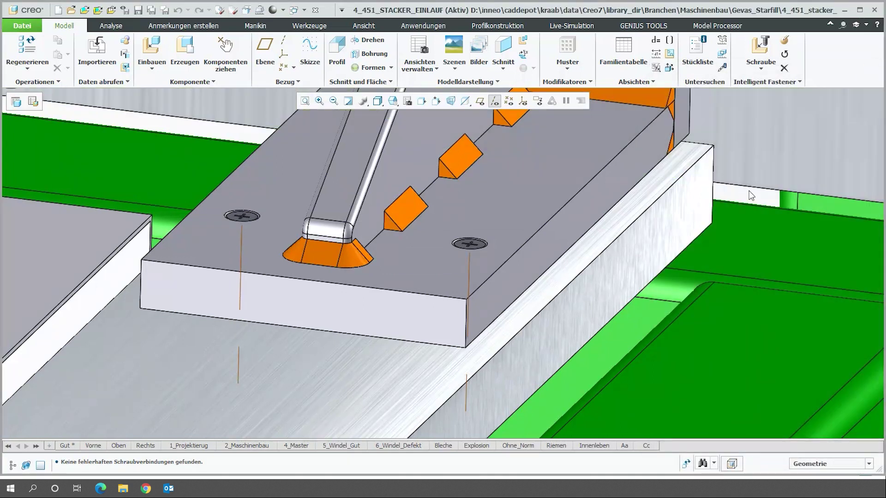